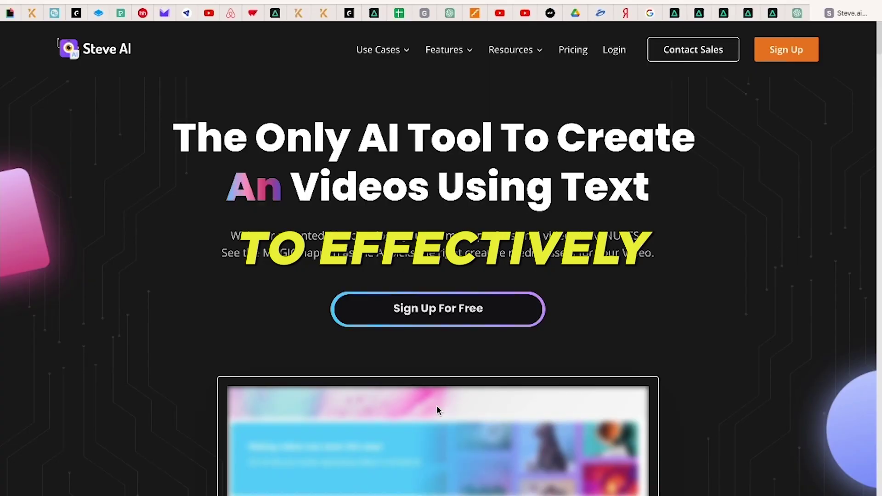
Watch the homepage demo and the tutorial video (skipping to 00:58), then sign up free.
scroll(437, 406, "down", 2)
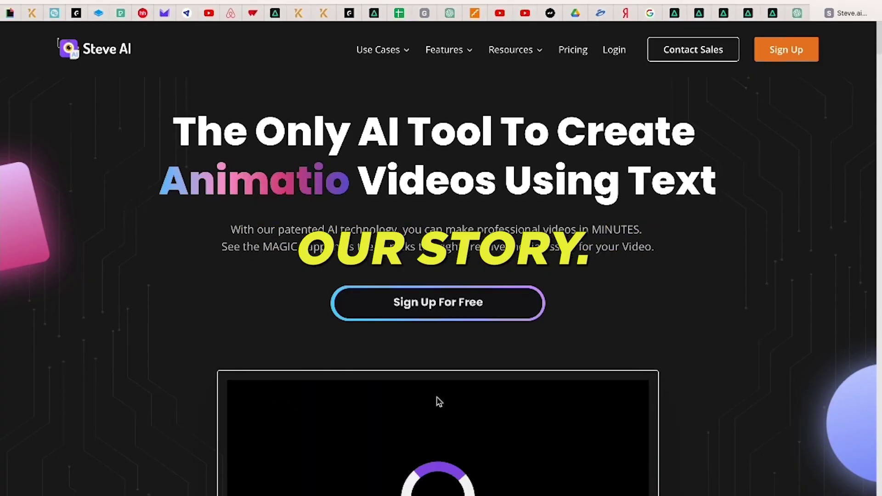
scroll(438, 402, "down", 1)
left_click(437, 348)
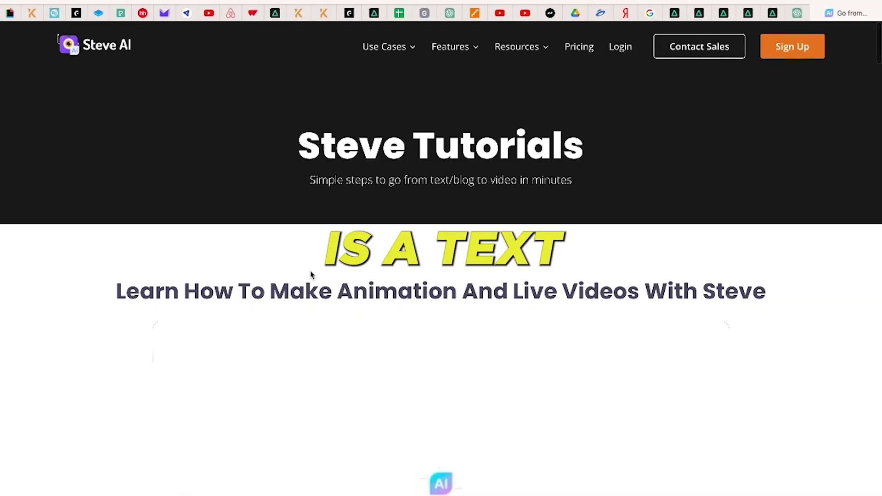
scroll(311, 274, "down", 4)
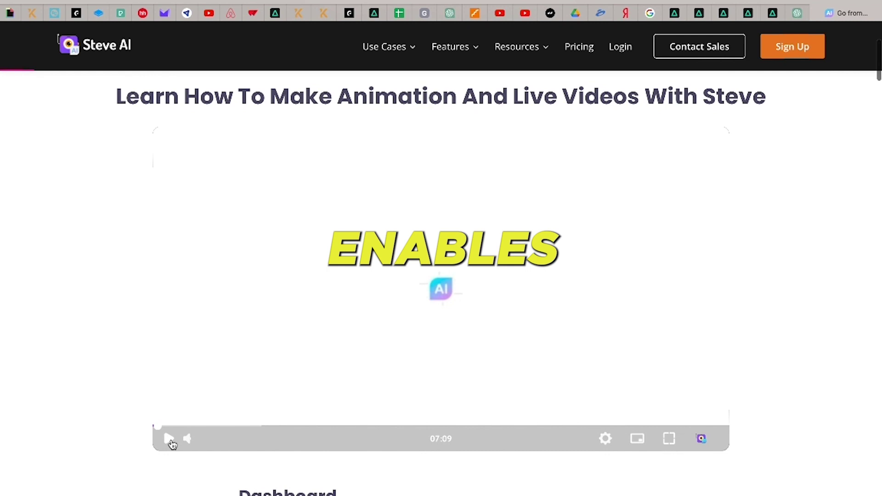
left_click(169, 440)
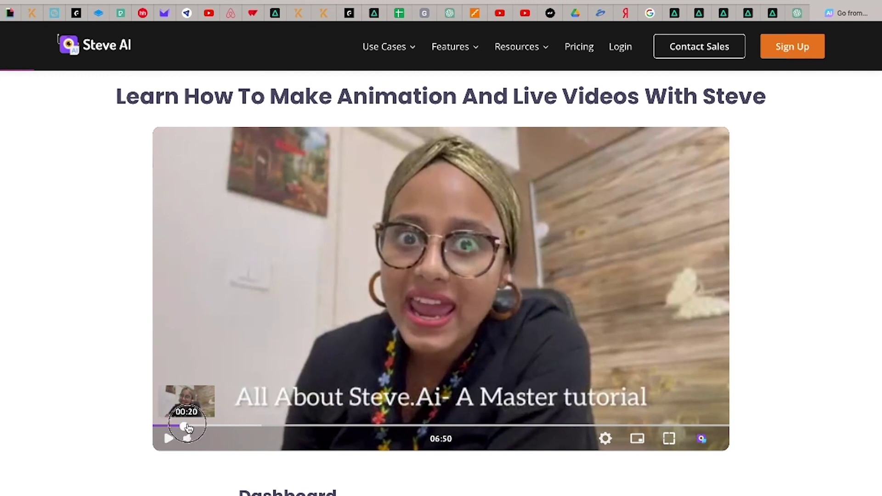
left_click(234, 427)
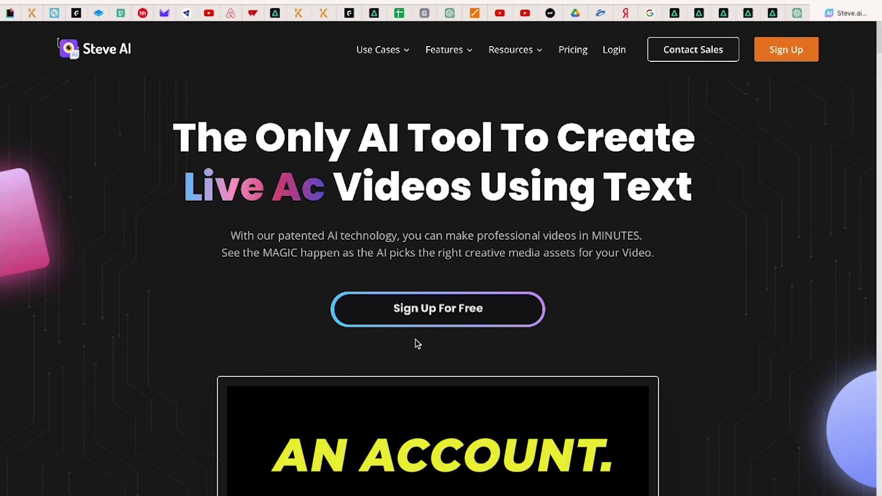
left_click(443, 316)
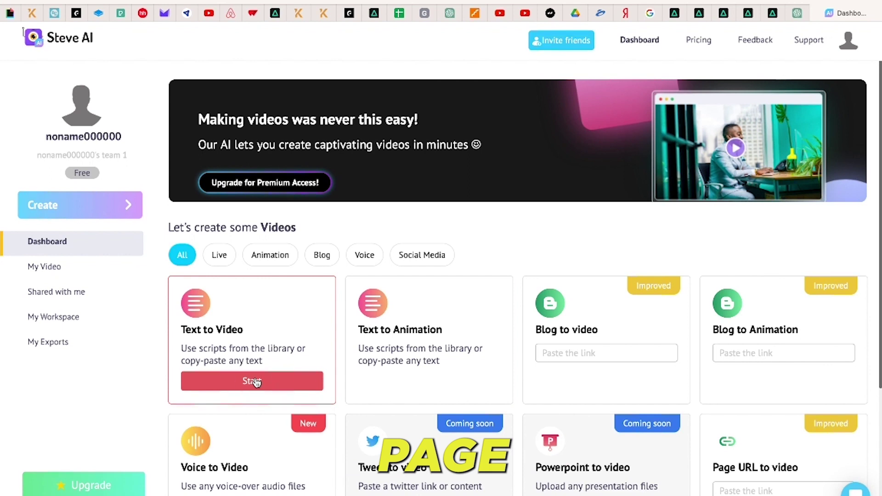
left_click(256, 381)
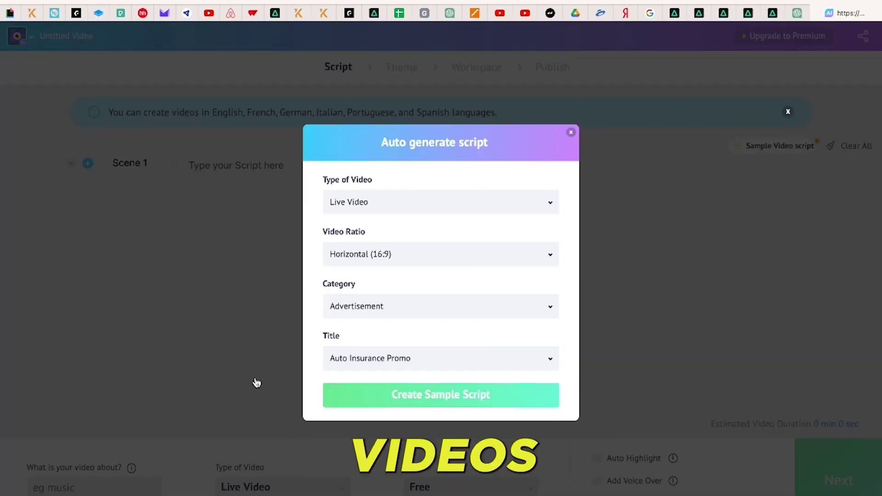
left_click(200, 125)
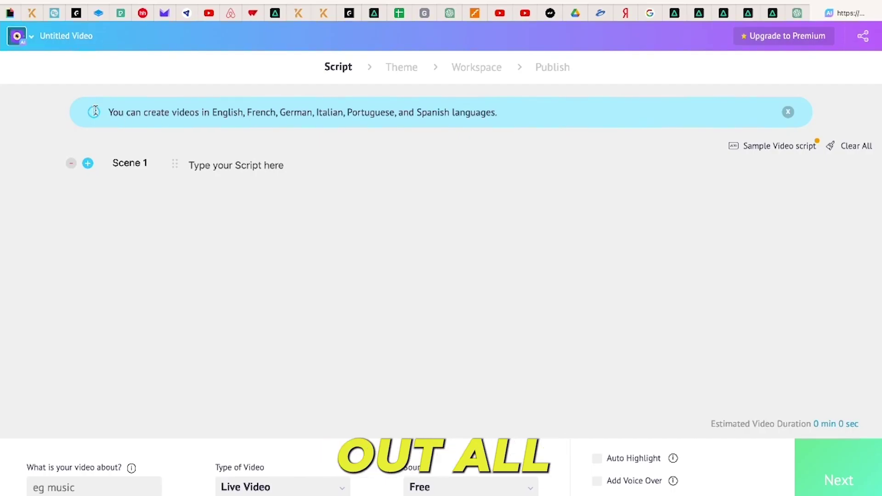
left_click(770, 145)
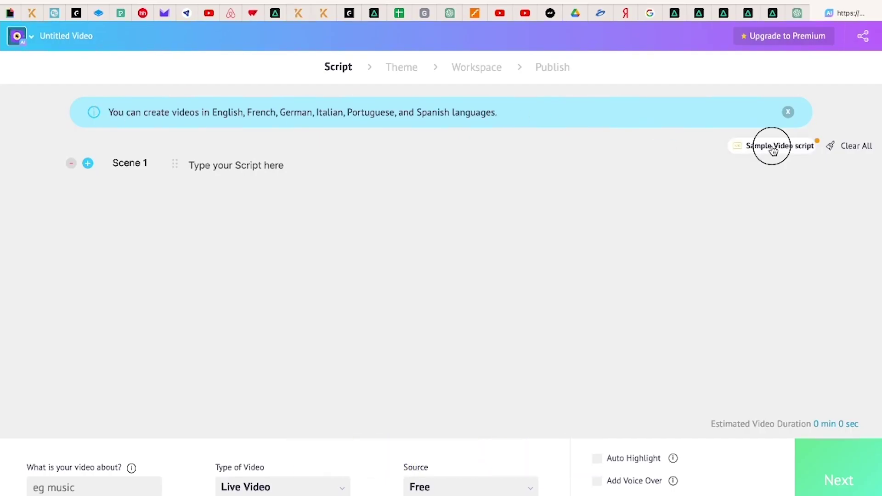
left_click(553, 194)
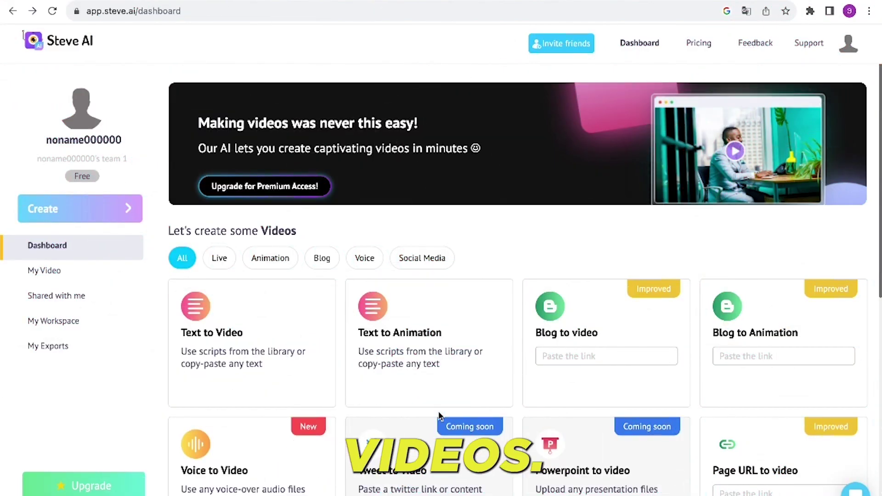
Start a Text to Animation project as an Animation Video in Horizontal (16:9).
mouse_move(380, 382)
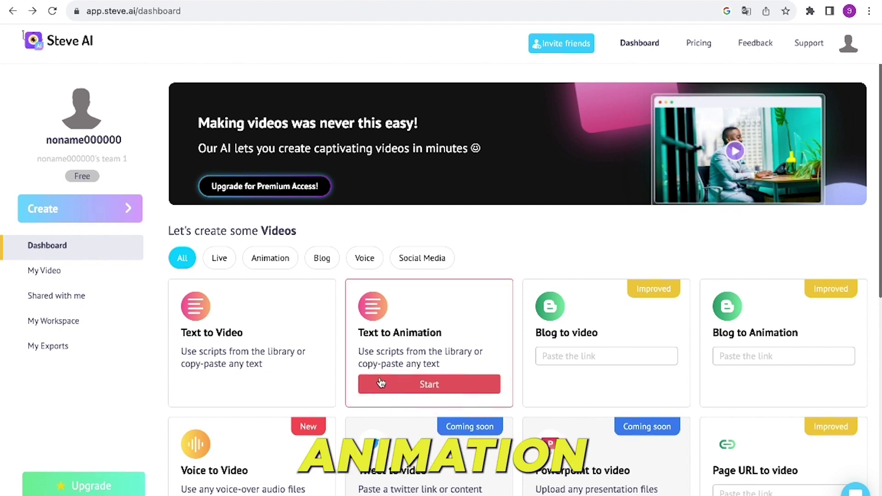
left_click(380, 383)
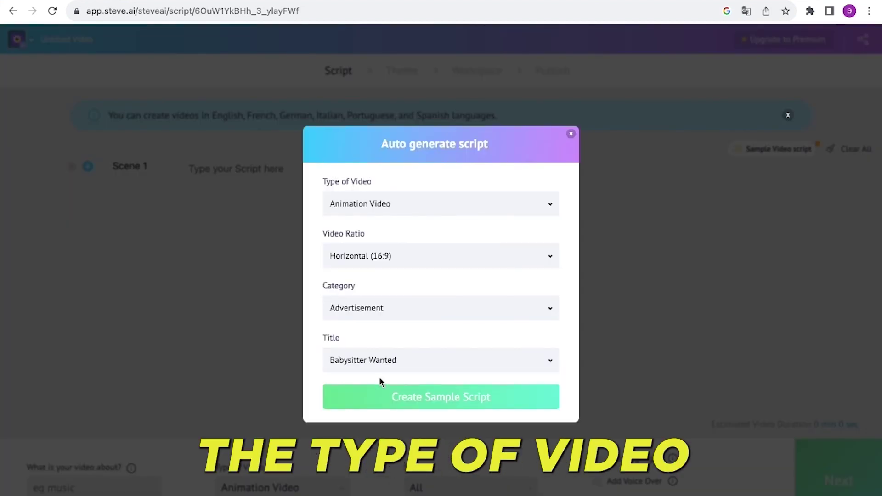
left_click(419, 208)
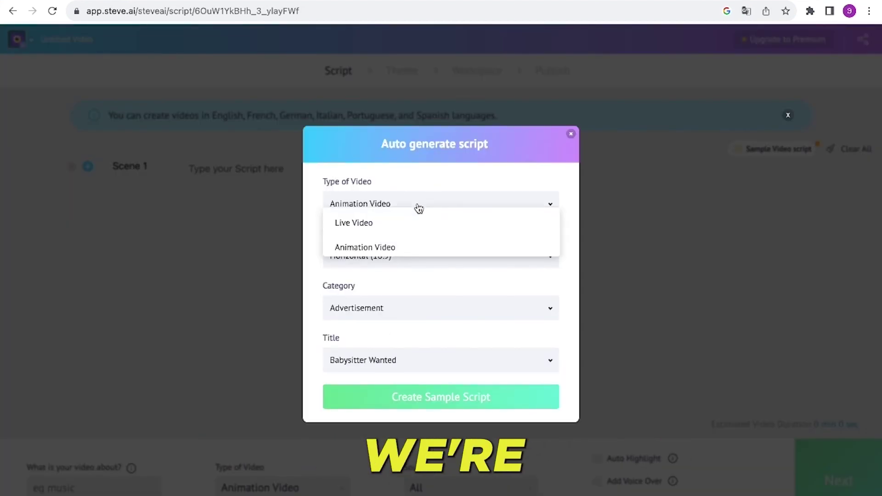
left_click(367, 250)
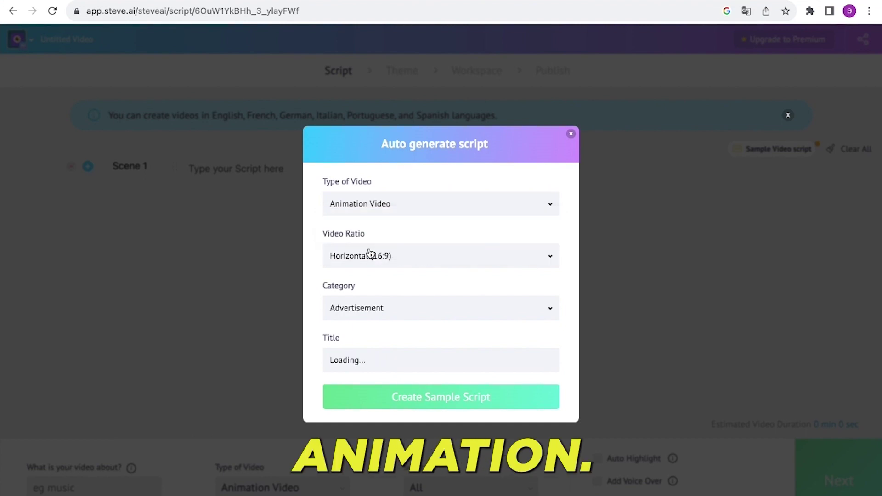
left_click(475, 264)
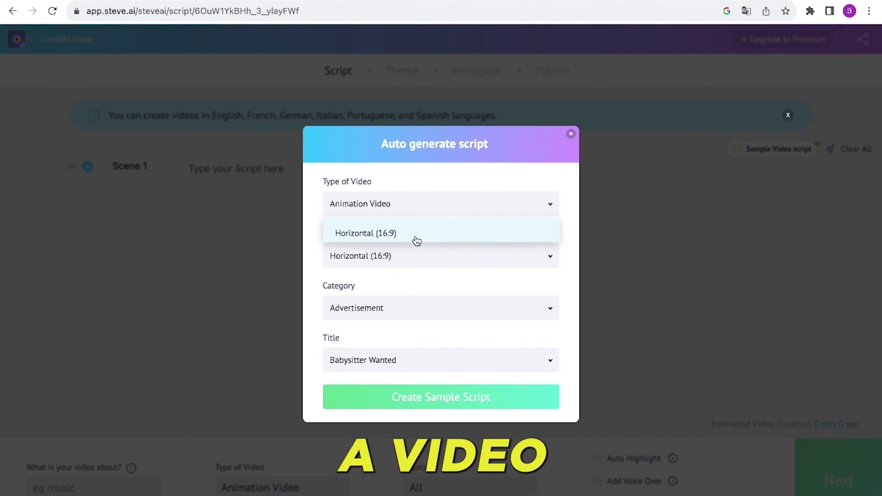
left_click(403, 233)
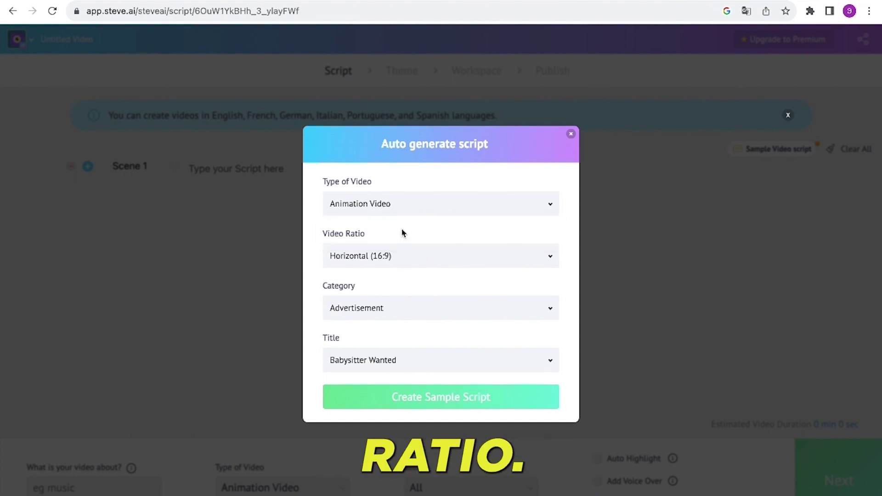
Pick the Explainer Video category and the Travel Company Explainer title, then generate the sample script.
left_click(402, 308)
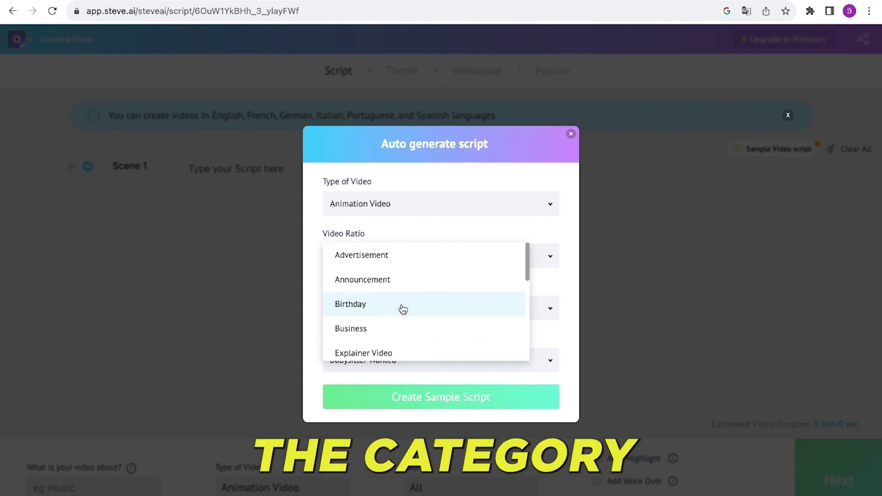
scroll(402, 309, "down", 3)
left_click(437, 363)
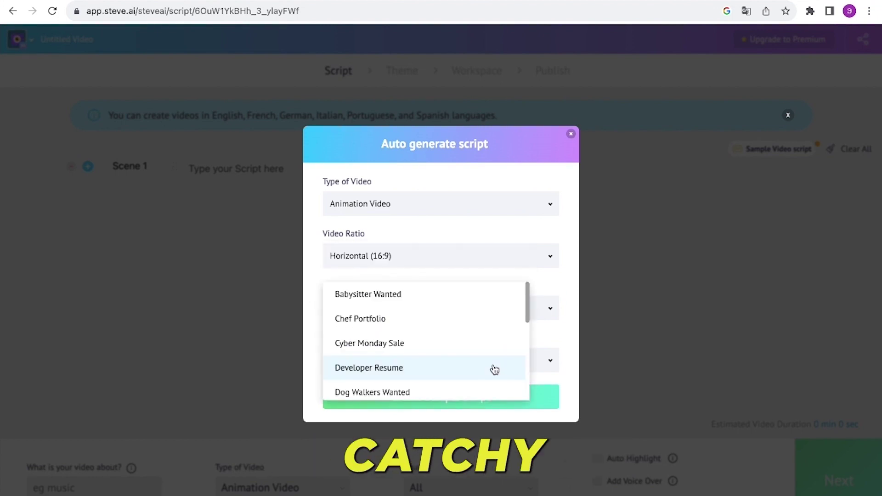
scroll(459, 368, "down", 3)
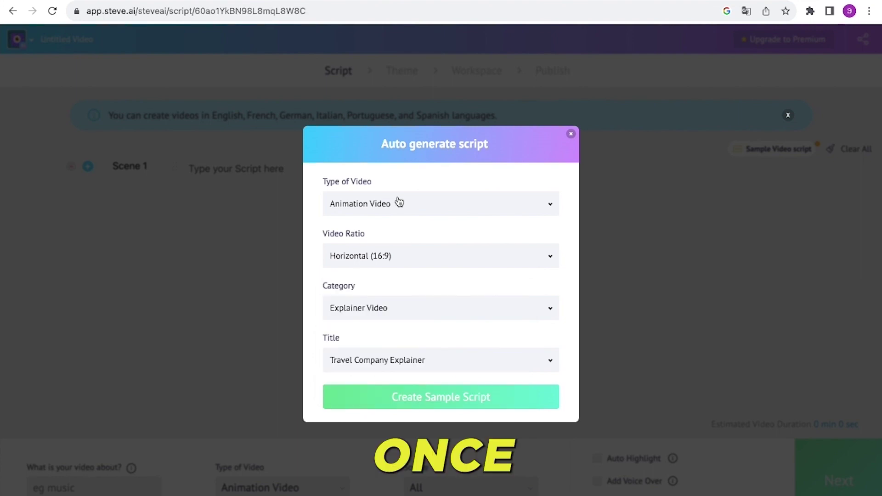
left_click(519, 201)
left_click(543, 192)
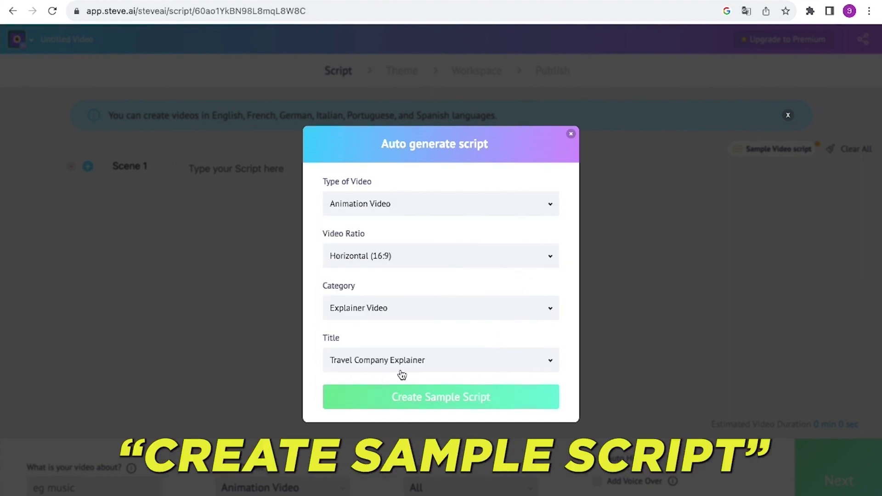
left_click(412, 396)
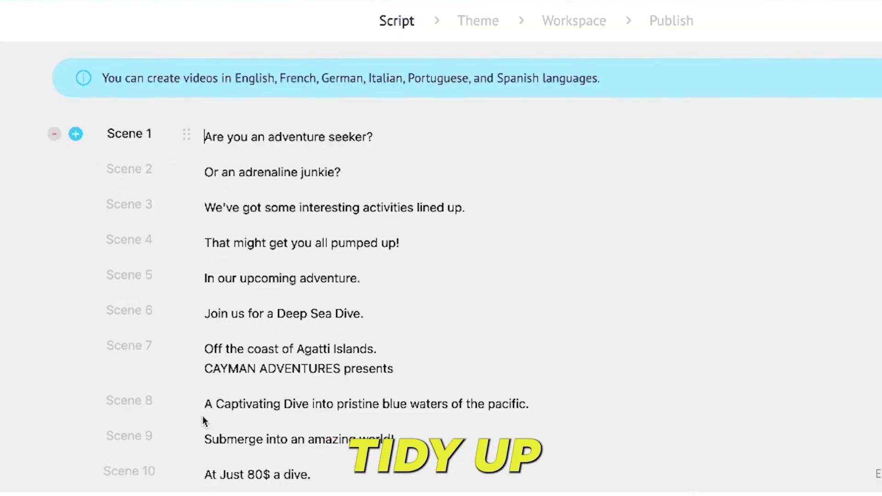
Paste the ChatGPT adventure story into the script so it splits into 14 scenes.
scroll(212, 456, "down", 2)
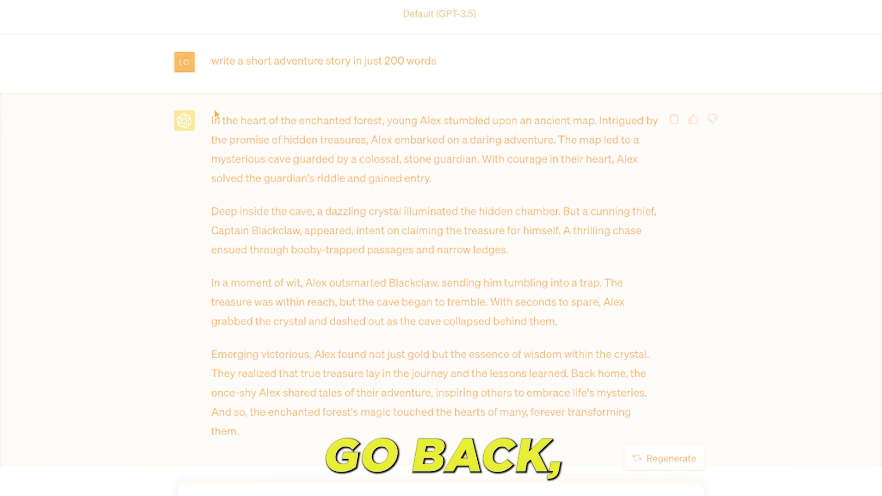
left_click_drag(212, 115, 309, 421)
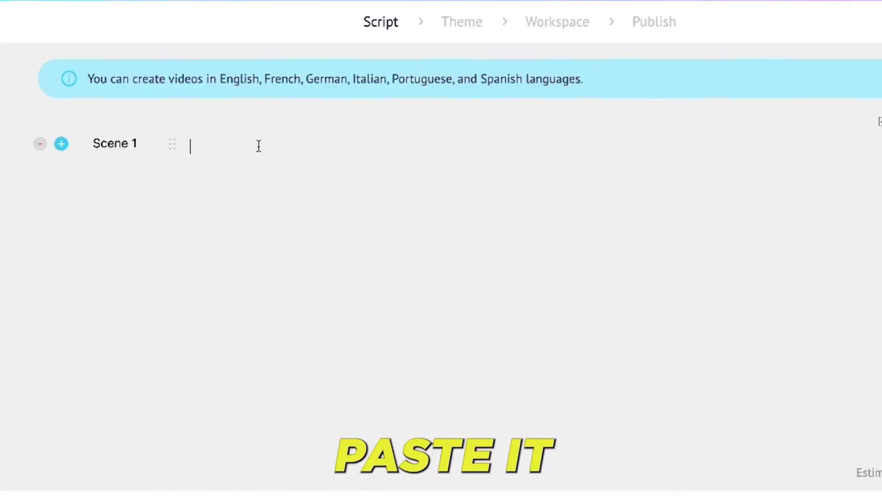
type("In the heart of the enchanted forest, young Alex stumbled upon an ancient map. Intrigued by the promise of hidden treasures, Alex embarked on a daring adventure. The map led to a mysterious cave guarded by a colossal, stone guardian. With courage in their heart, Alex solved the guardian's riddle and gained entry. Deep inside the cave, a dazzling crystal illuminated the hidden chamber. But a cunning thief, Captain Blackclaw, appeared, intent on claiming the treasure for himself. A thrilling chase ensued through booby-trapped passages and narrow ledges. In a moment of wit, Alex outsmarted Blackclaw, sending him tumbling into a trap. The treasure was within reach, but the cave began to tremble. With seconds to spare, Alex grabbed the crystal and dashed out as the cave collapsed behind them. Emerging victorious, Alex found not just gold but the essence of wisdom within the crystal. They realized that true treasure lay in the journey and the lessons learned. Back home, the once-shy Alex shared tales of their adventure, inspiring others to embrace life's mysteries. And so, the enchanted forest's magic touched the hearts of many, forever transforming them.")
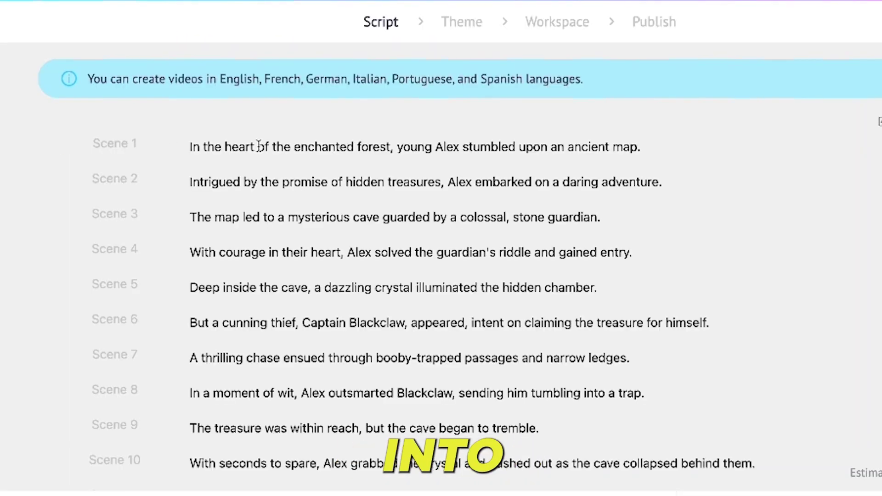
scroll(259, 146, "down", 5)
scroll(257, 145, "down", 1)
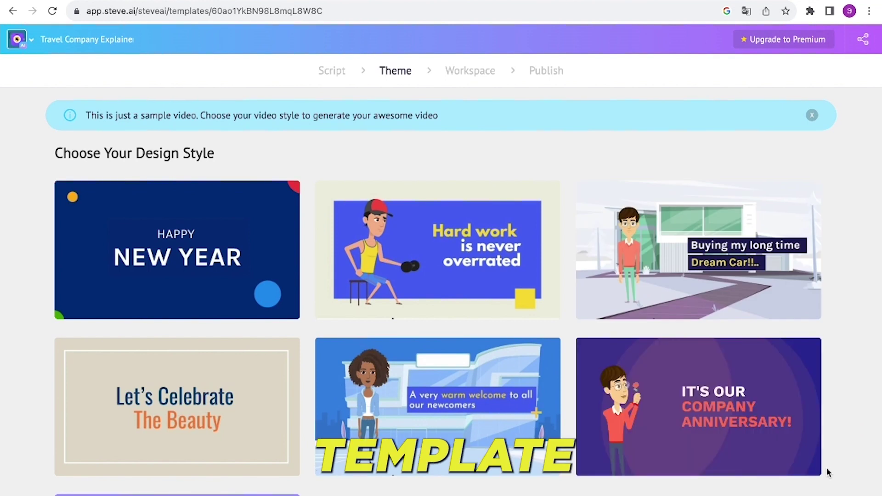
Choose the fifth design style, warm welcome, to generate the animated scenes.
mouse_move(390, 251)
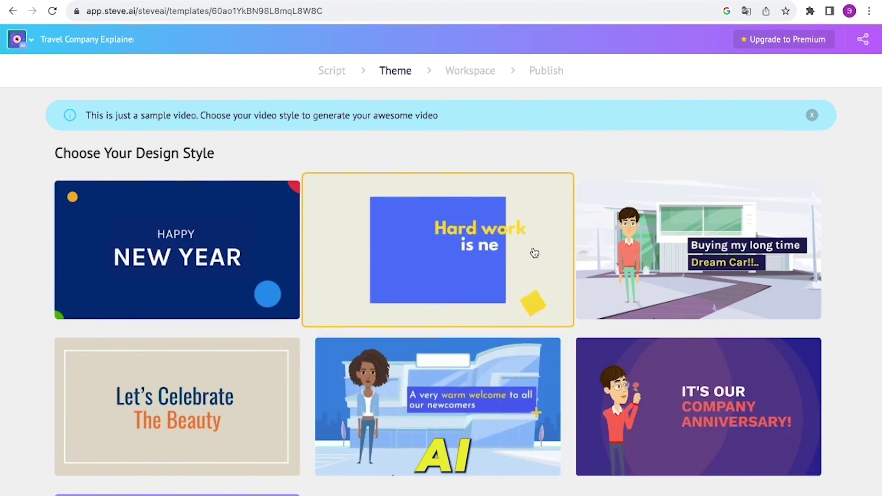
mouse_move(505, 369)
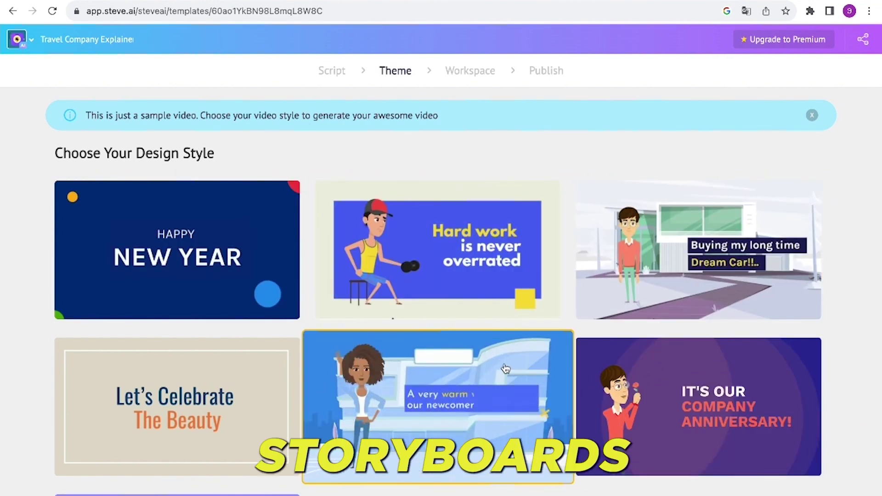
left_click(505, 369)
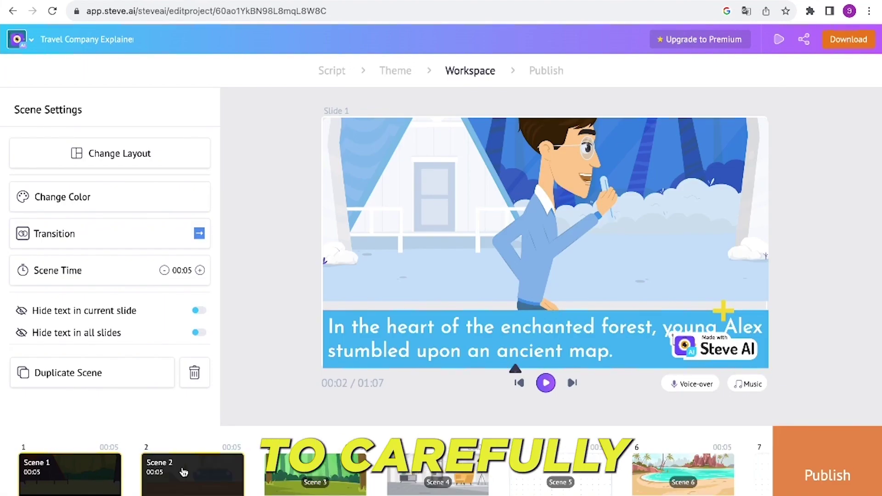
Preview scenes 2, 3 and 4, then play the full video preview.
left_click(223, 470)
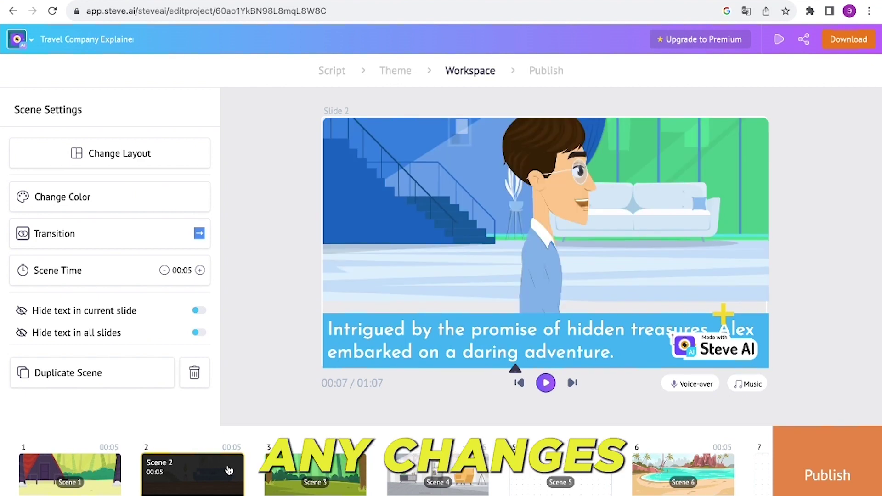
left_click(287, 472)
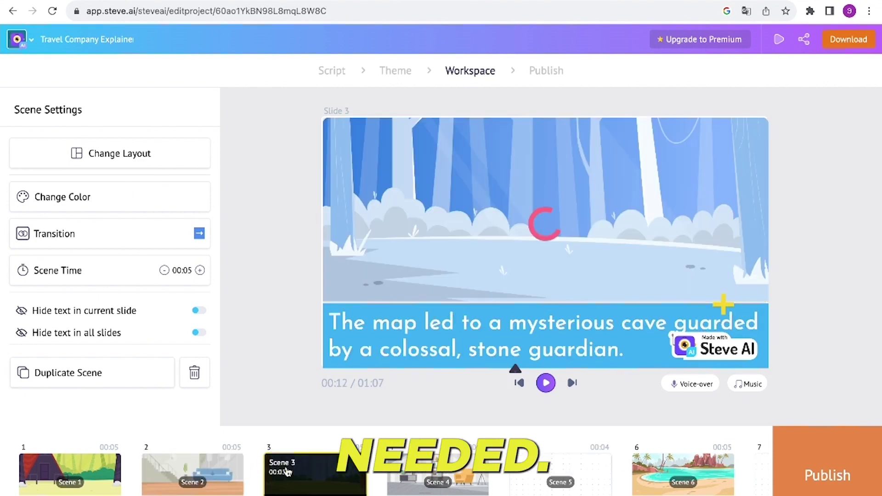
left_click(403, 470)
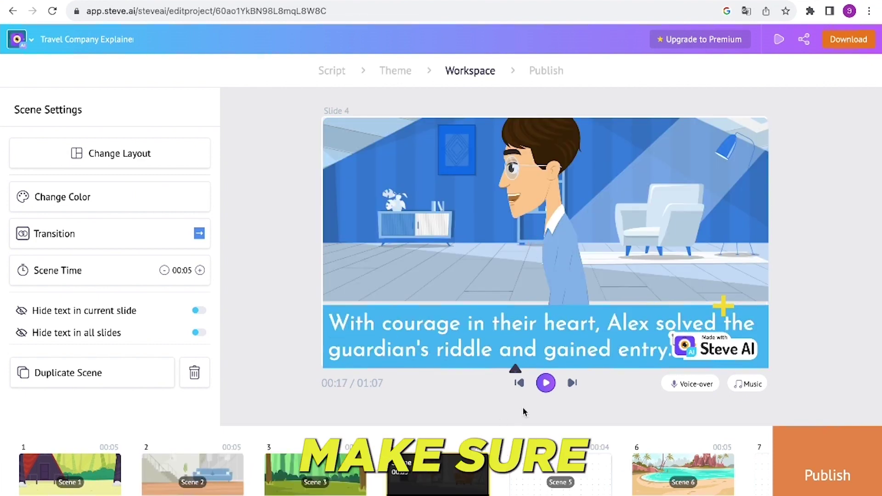
left_click(547, 389)
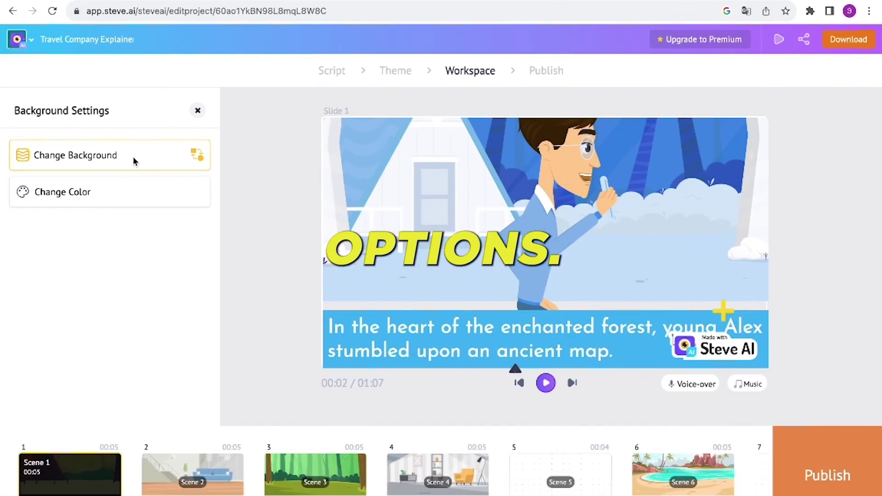
Browse the background gallery, then view the colour options and the preset theme palettes.
left_click(133, 160)
scroll(454, 454, "down", 3)
scroll(455, 455, "down", 5)
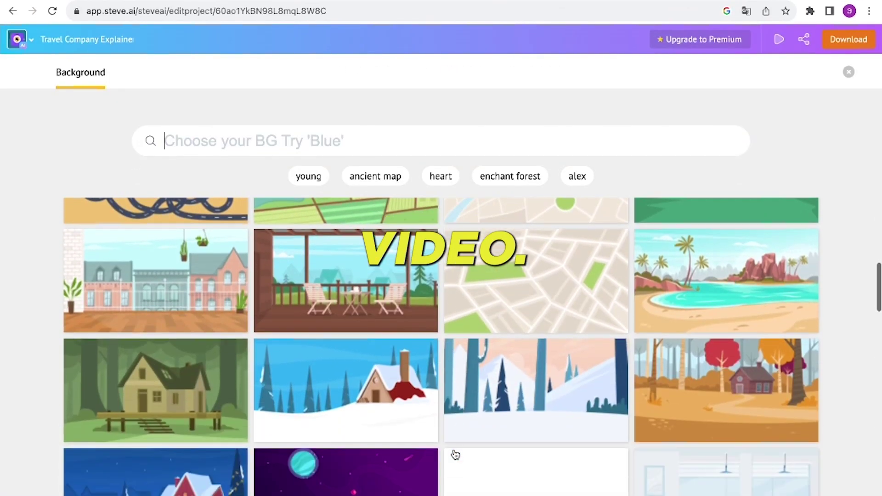
scroll(454, 455, "up", 7)
scroll(455, 454, "up", 3)
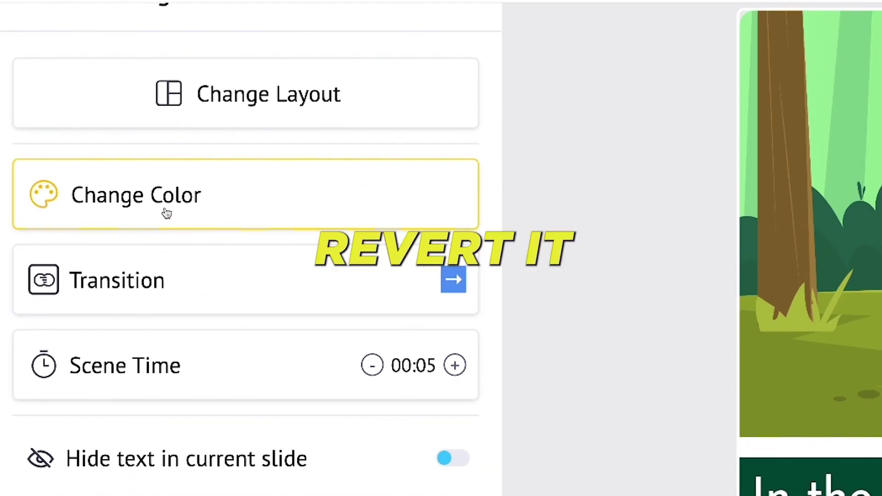
left_click(167, 246)
left_click(458, 196)
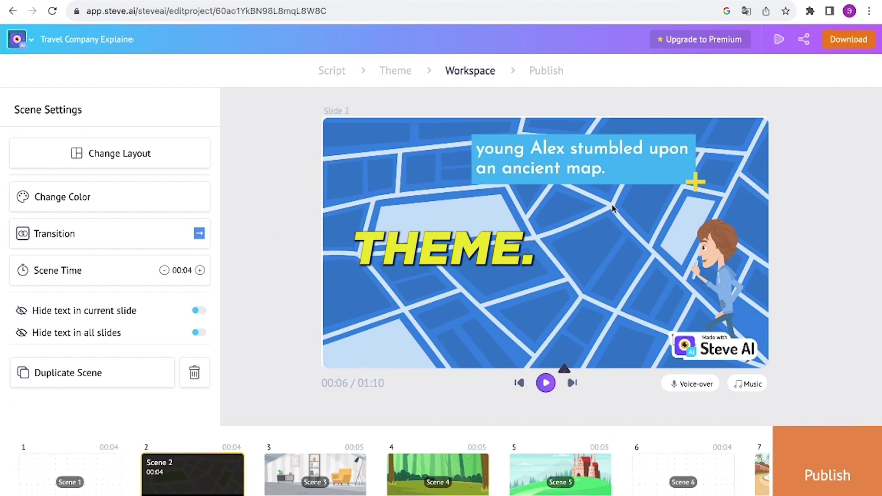
Search props for 'ancient map' for the boy character in the map scene.
left_click(729, 285)
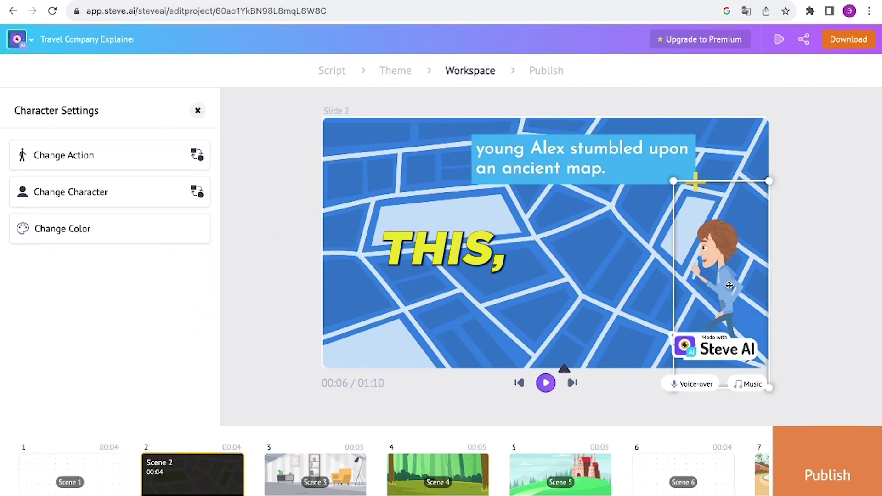
left_click(132, 189)
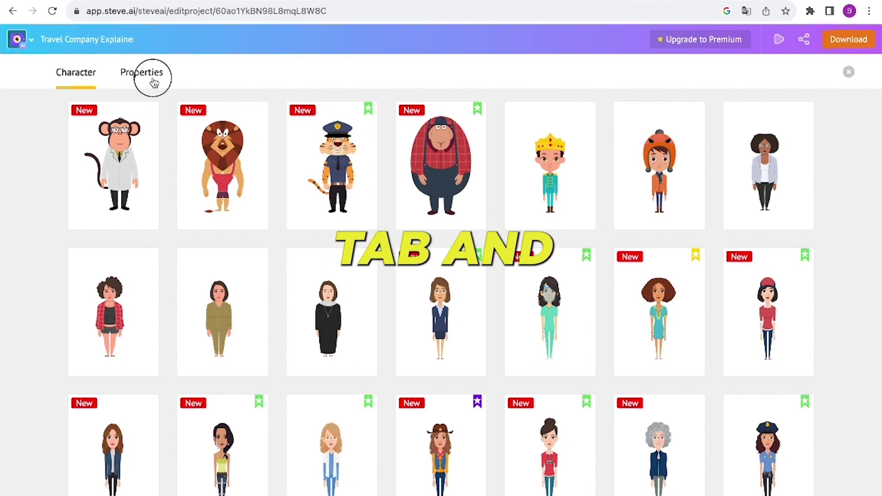
left_click(153, 83)
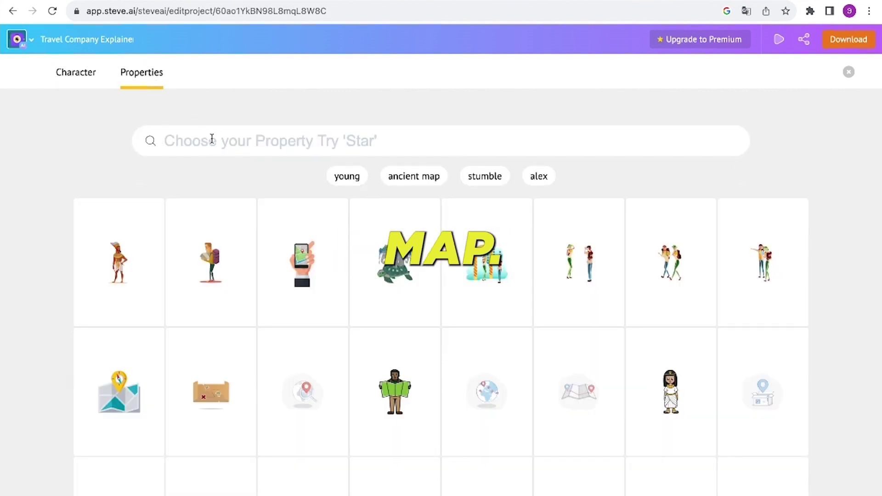
left_click(399, 178)
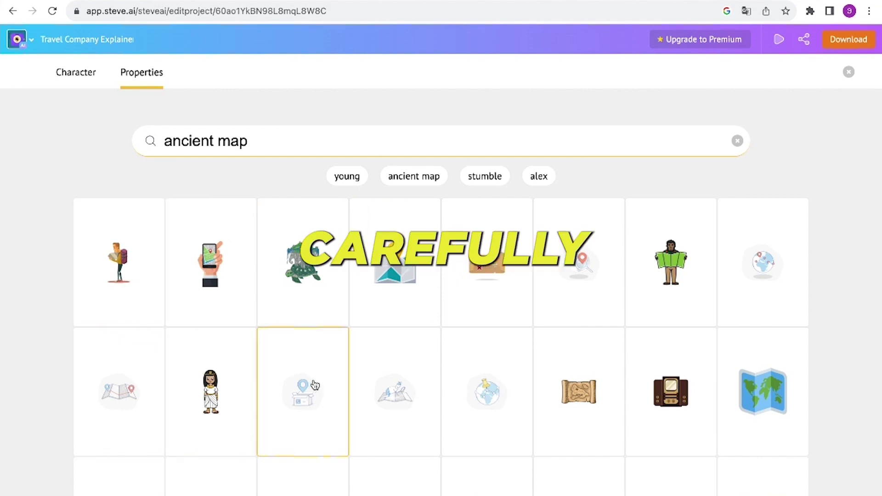
scroll(493, 388, "down", 3)
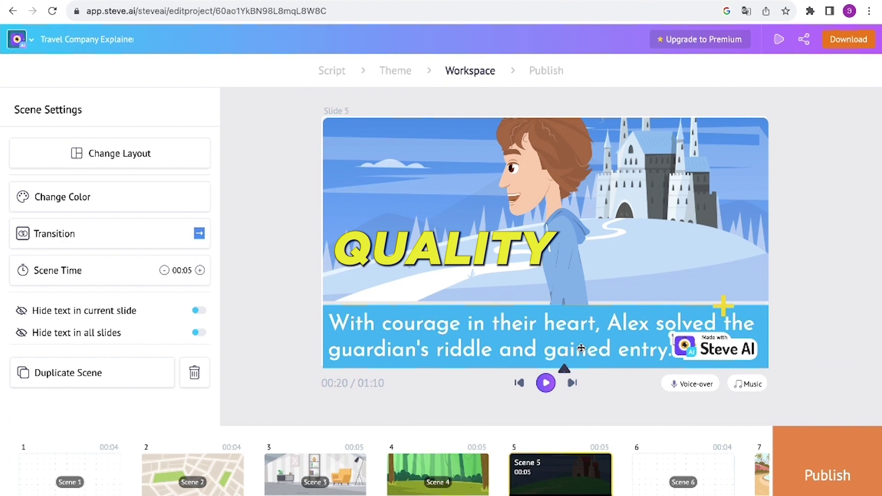
Search props for 'guardian riddle' in the castle scene, then return to the scene editor.
left_click(554, 274)
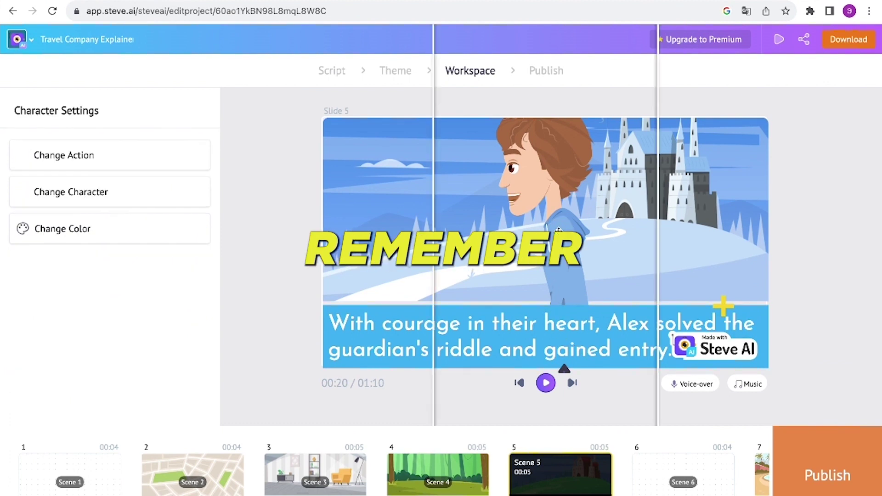
left_click(130, 193)
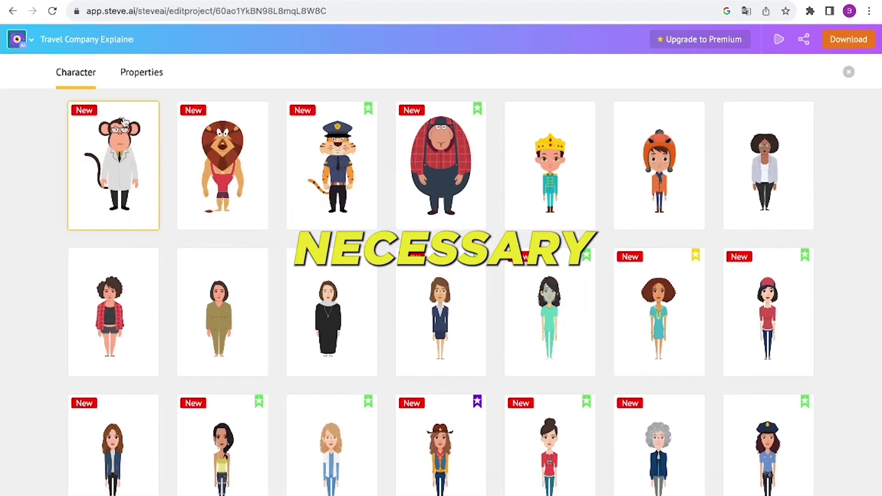
left_click(135, 78)
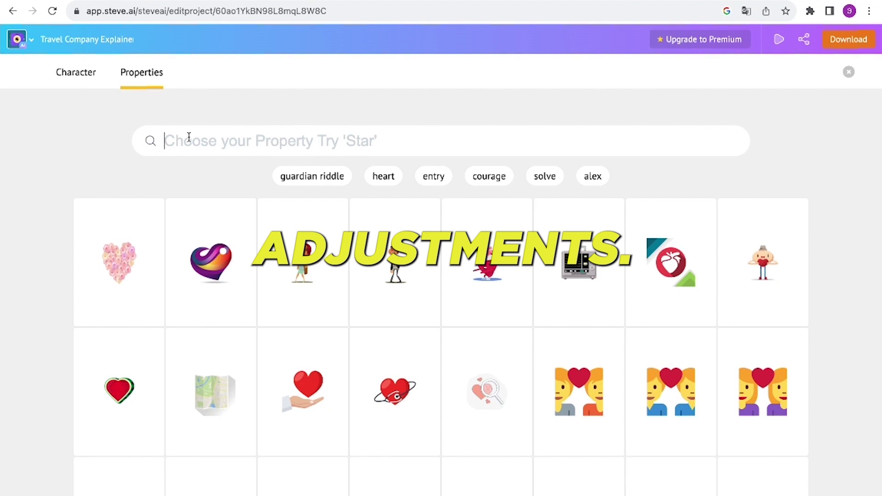
left_click(324, 179)
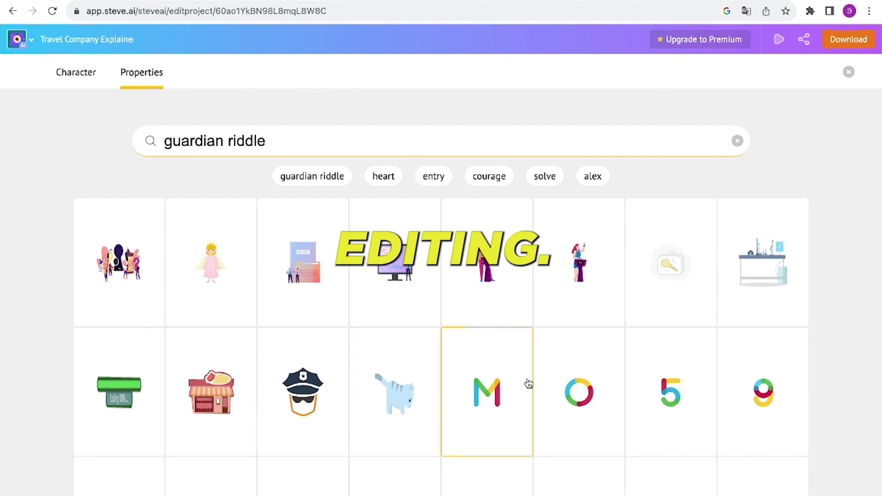
left_click(669, 288)
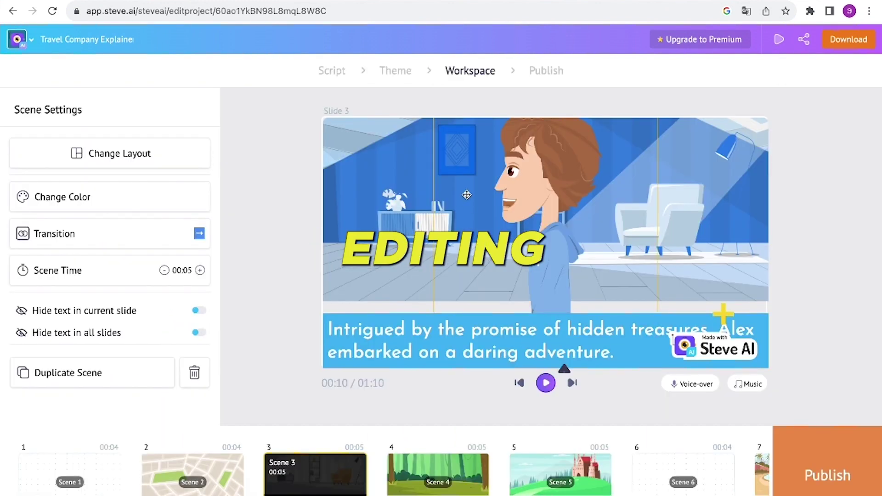
Search scene 3's background gallery for 'daring adventure' backgrounds.
left_click(397, 173)
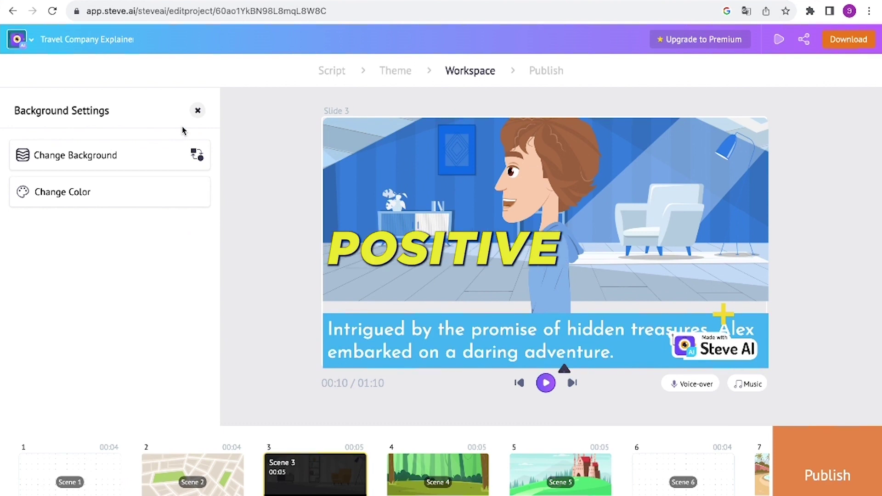
left_click(152, 153)
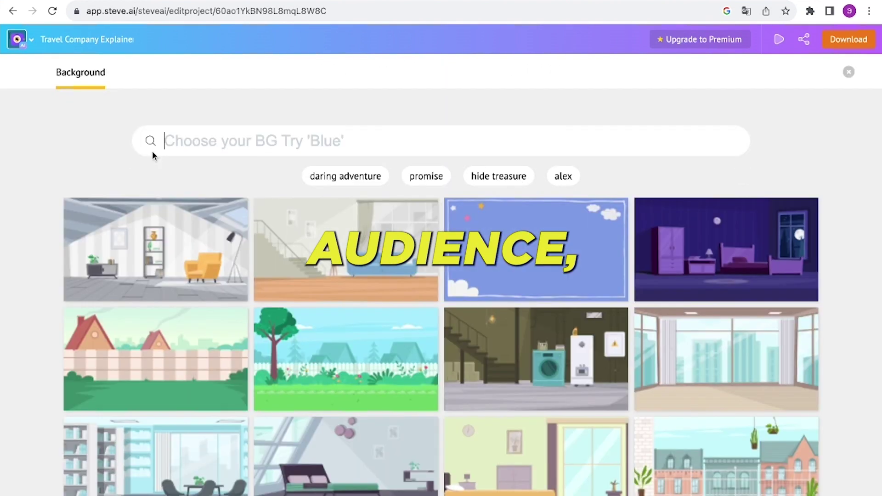
left_click(326, 179)
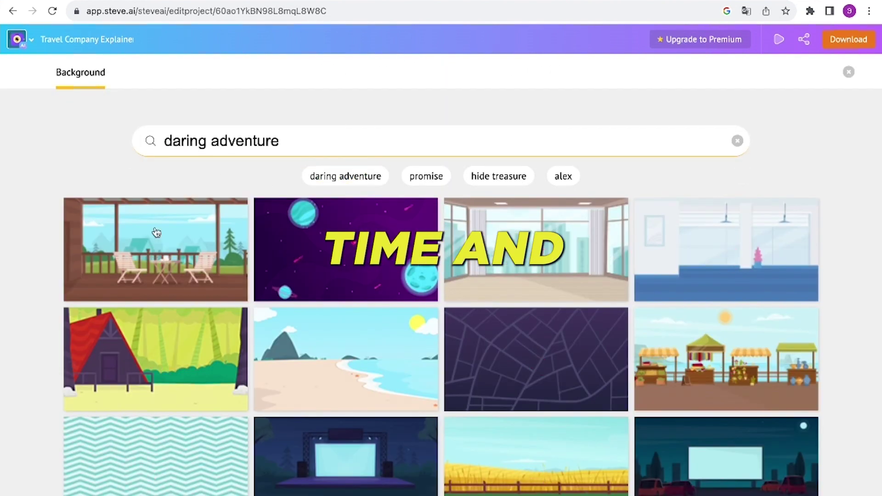
mouse_move(212, 364)
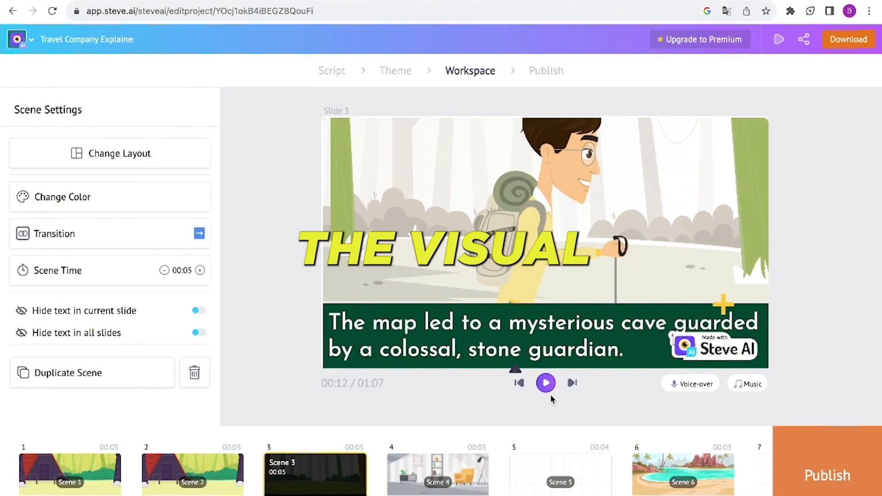
Generate a Steve AI voice-over in US English with the female voice Joanna.
left_click(689, 386)
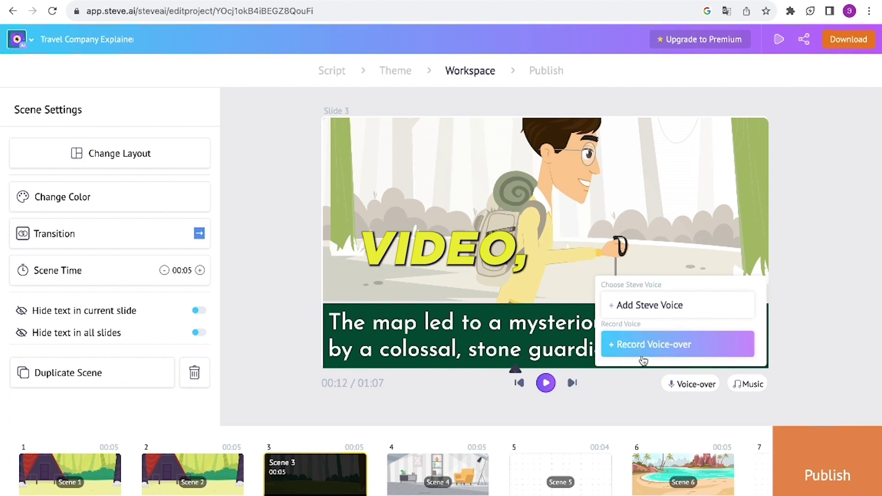
left_click(623, 313)
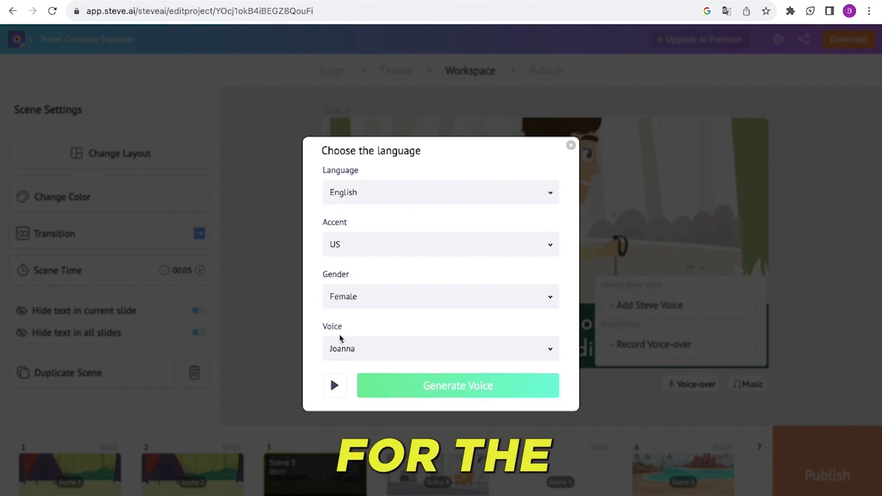
left_click(362, 203)
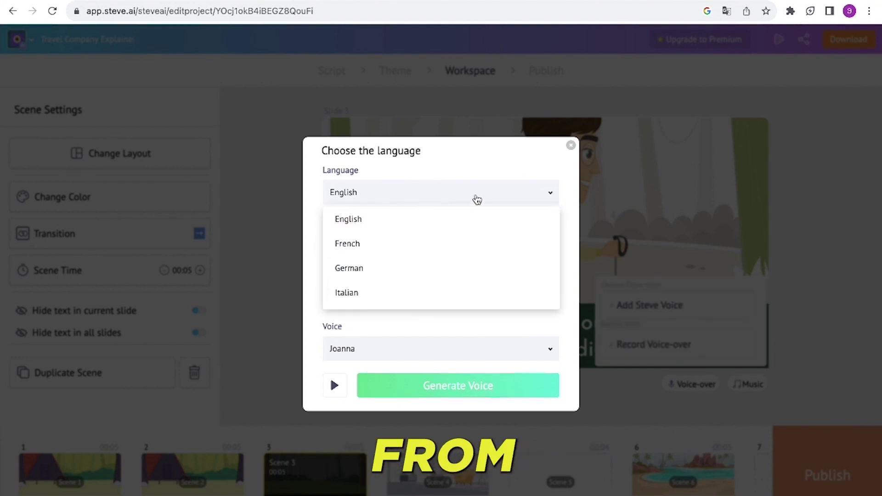
left_click(561, 197)
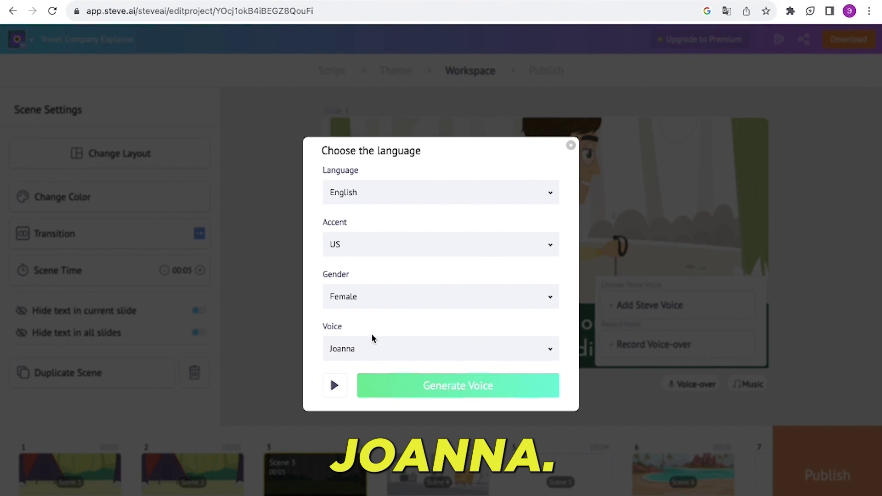
left_click(424, 388)
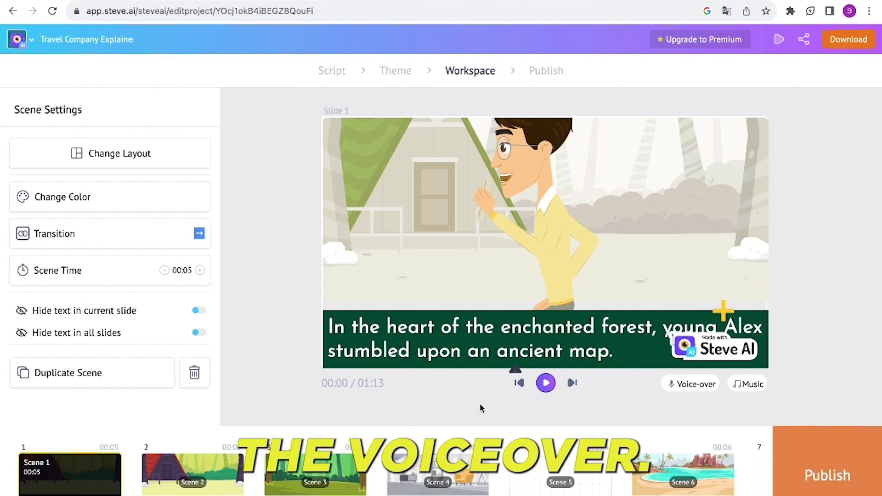
Play and pause the narrated preview, then go to the Publish page.
left_click(545, 384)
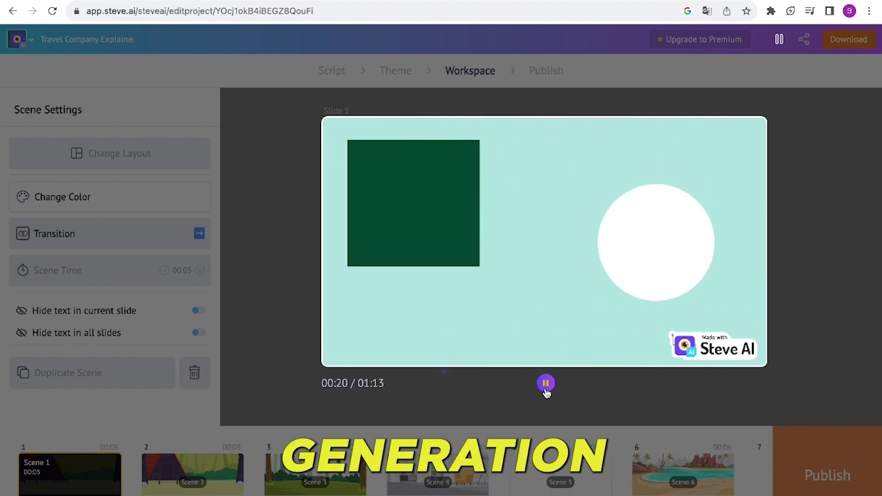
left_click(546, 389)
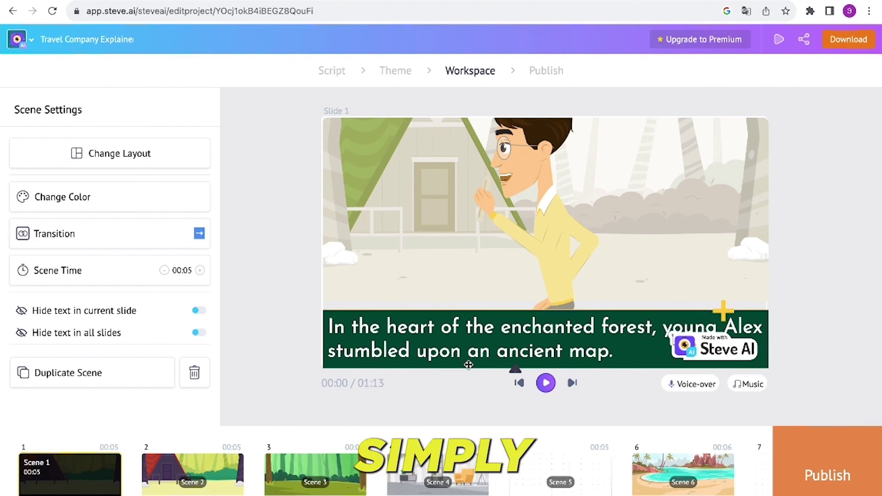
left_click(824, 473)
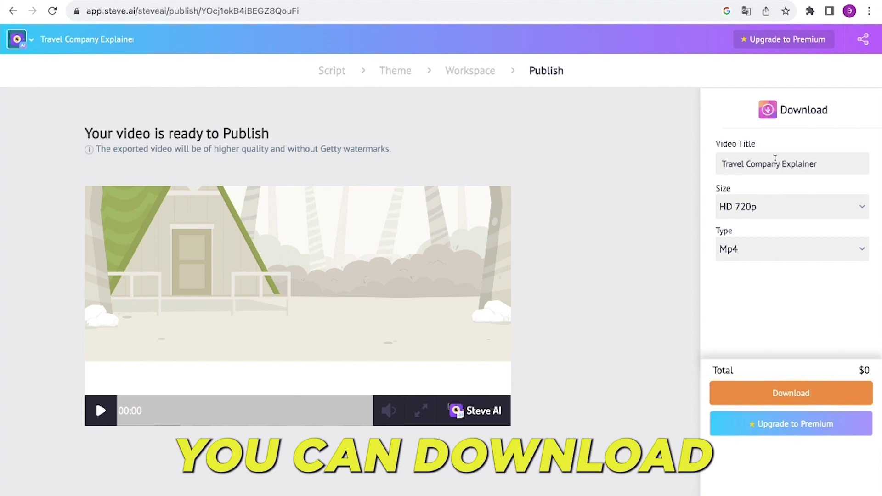
Keep HD 720p Mp4 as the export settings and confirm the free download.
left_click(770, 210)
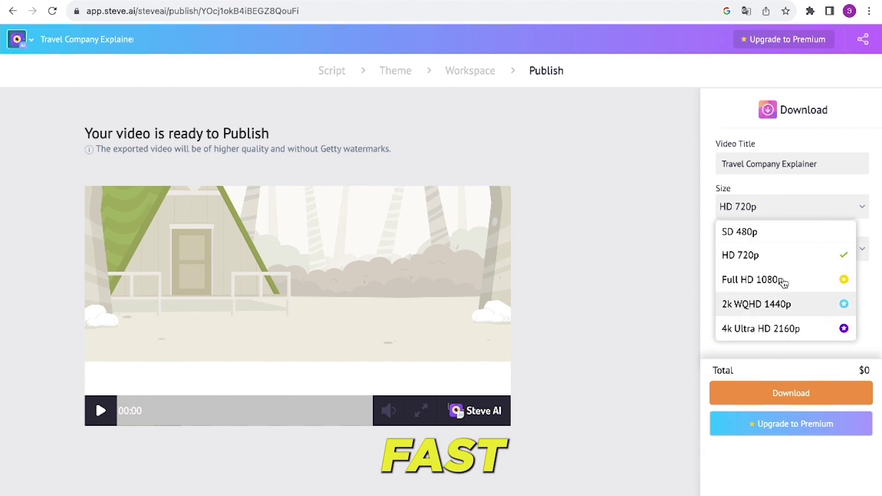
left_click(785, 201)
left_click(785, 200)
left_click(733, 209)
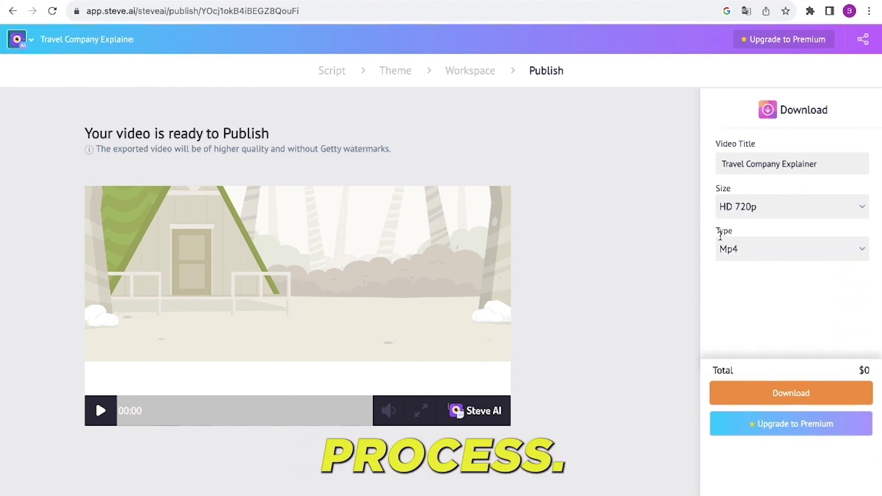
left_click(790, 394)
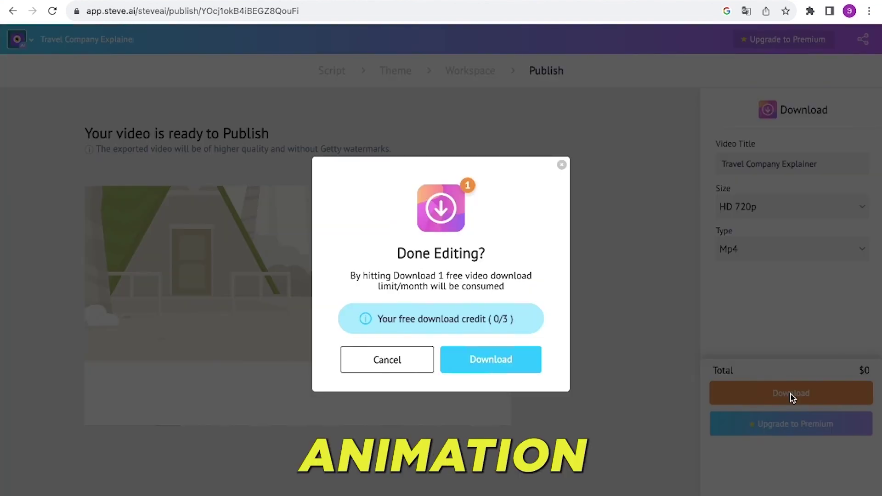
left_click(490, 360)
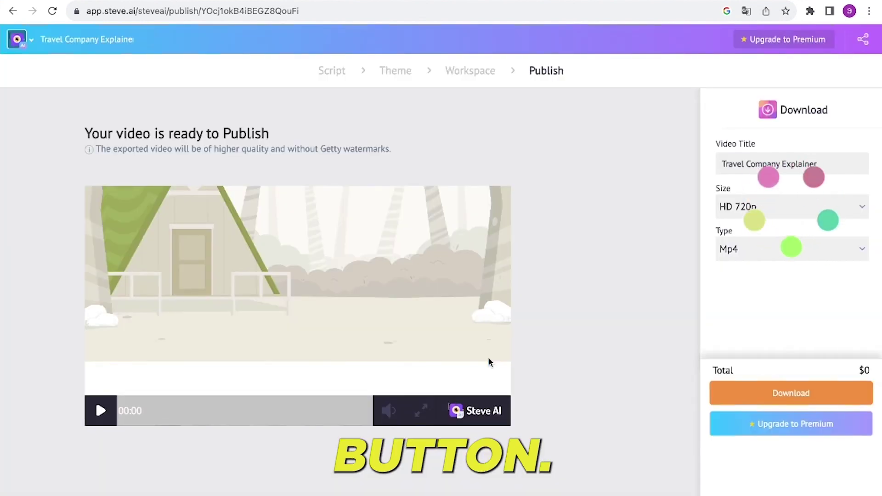